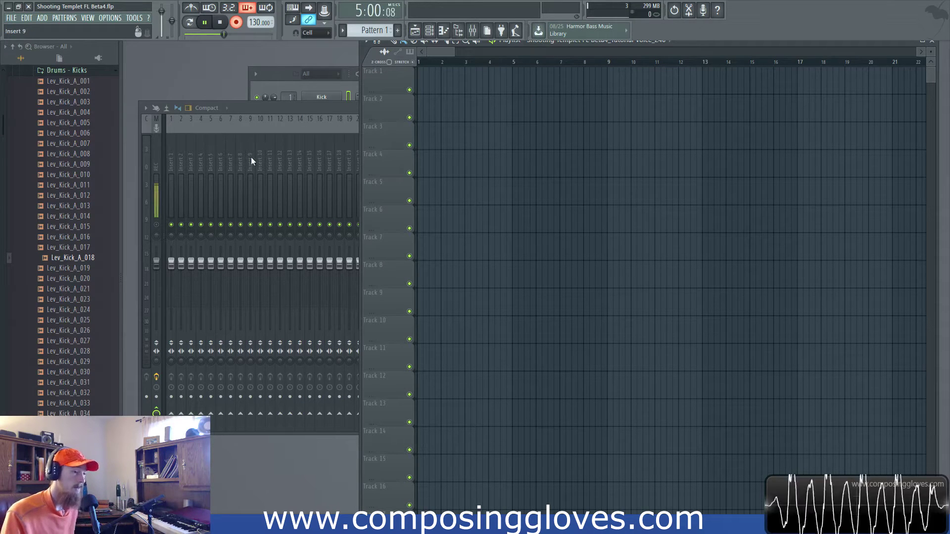
Bring the mixer window in front of the playlist so Insert 22's ten empty effect slots show.
{"action": "left_click", "coordinate": [296, 108]}
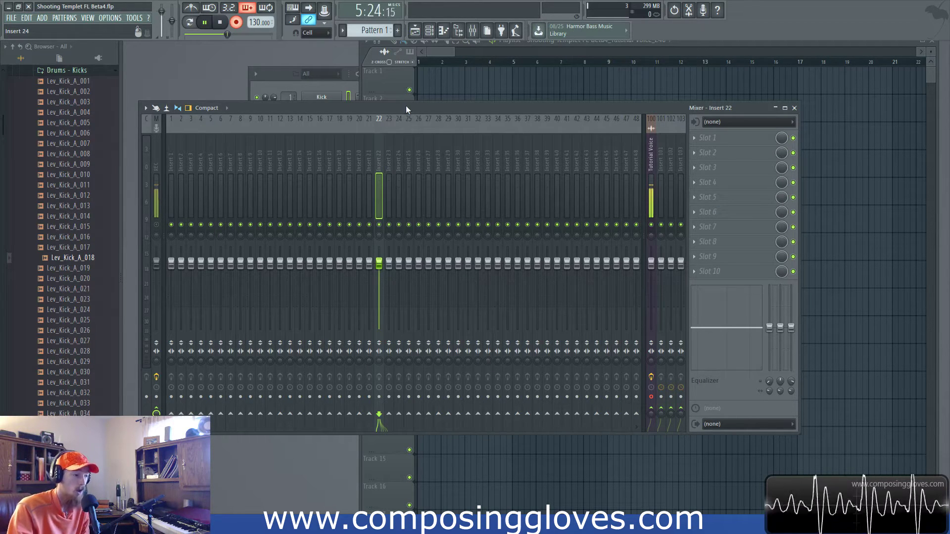
{"action": "left_click", "coordinate": [352, 171]}
{"action": "left_click", "coordinate": [380, 175]}
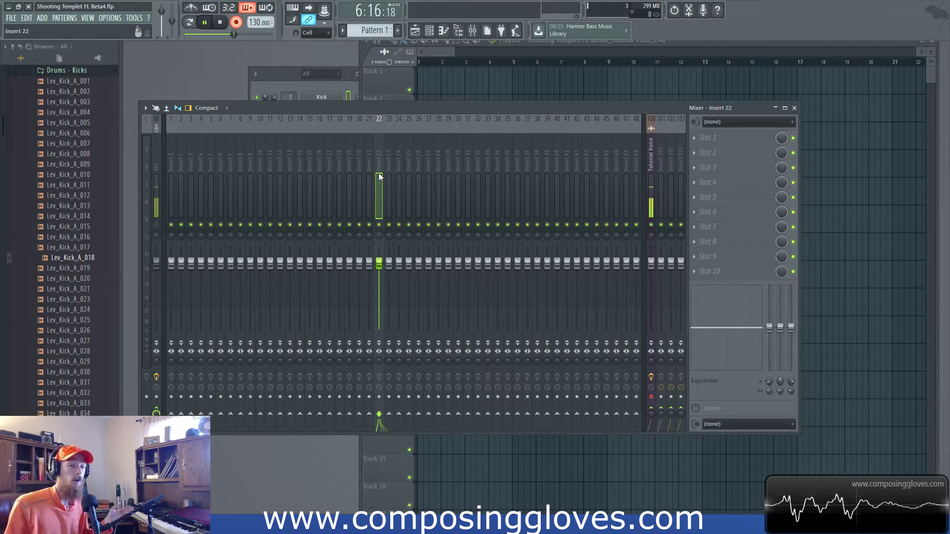
Select Insert 19 in the mixer, then Insert 17 to begin a range selection.
{"action": "left_click", "coordinate": [348, 196]}
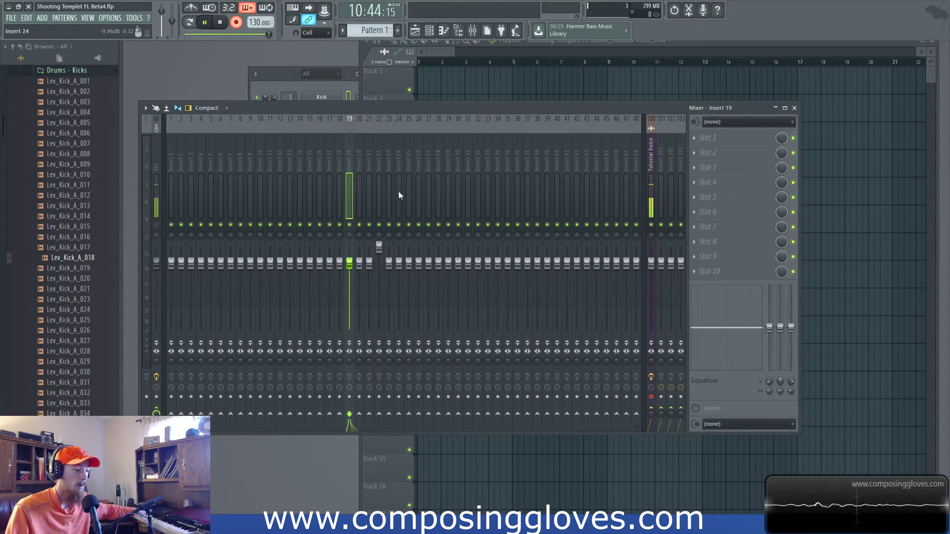
{"action": "left_click", "coordinate": [399, 191]}
{"action": "left_click", "coordinate": [334, 204]}
Try range selections of Inserts 17–35, 17–29 and 24–36, clearing each, and nudge the mixer upward.
{"action": "left_click_drag", "start_coordinate": [333, 203], "coordinate": [507, 203]}
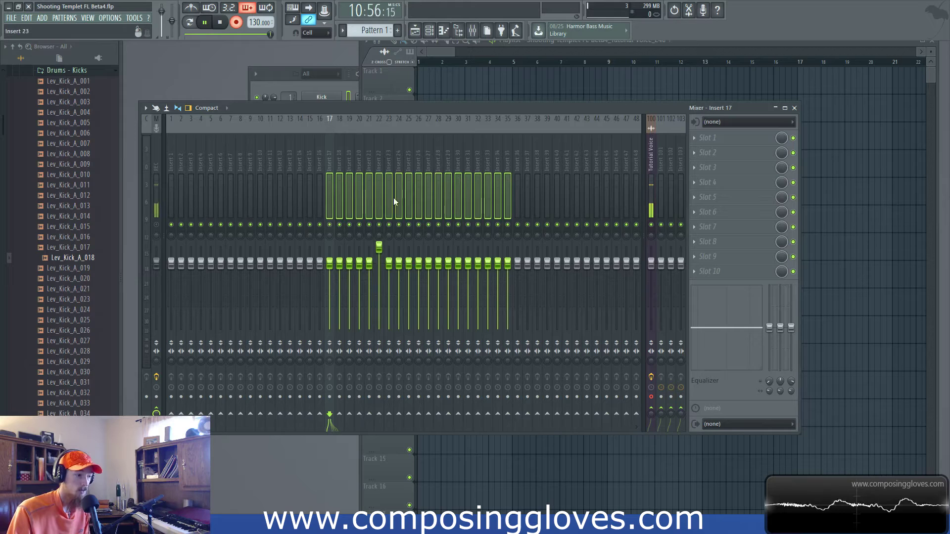
{"action": "left_click", "coordinate": [412, 203]}
{"action": "left_click_drag", "start_coordinate": [330, 198], "coordinate": [455, 189]}
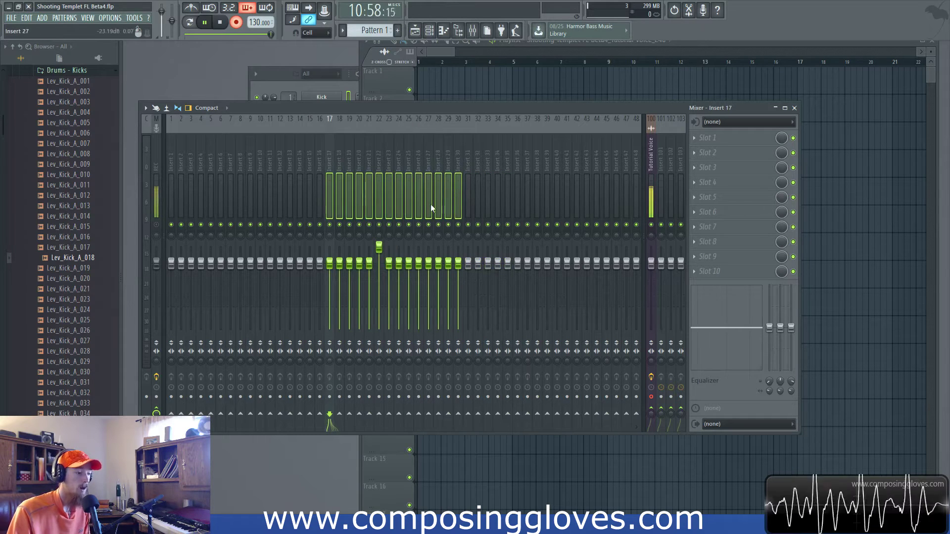
{"action": "left_click", "coordinate": [416, 189]}
{"action": "left_click_drag", "start_coordinate": [400, 203], "coordinate": [522, 204]}
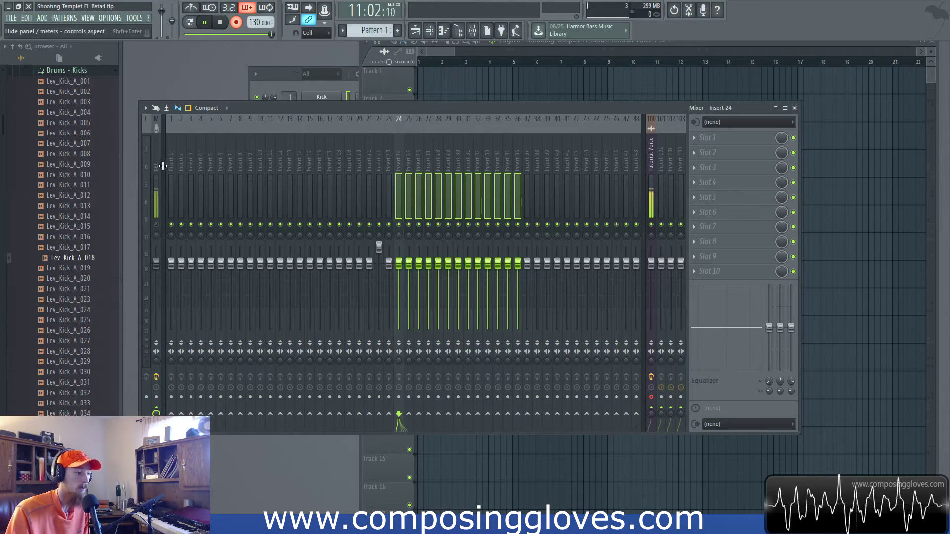
{"action": "left_click", "coordinate": [437, 197]}
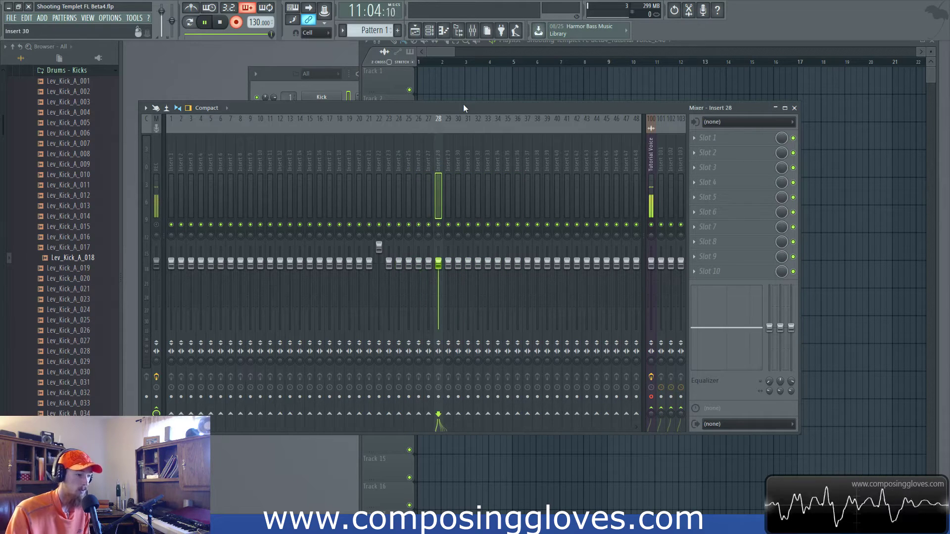
{"action": "left_click_drag", "start_coordinate": [464, 107], "coordinate": [466, 99]}
Select Inserts 23, 21, 6, Master, 30 and 26 in turn, ending with Insert 25 alone.
{"action": "left_click", "coordinate": [391, 218]}
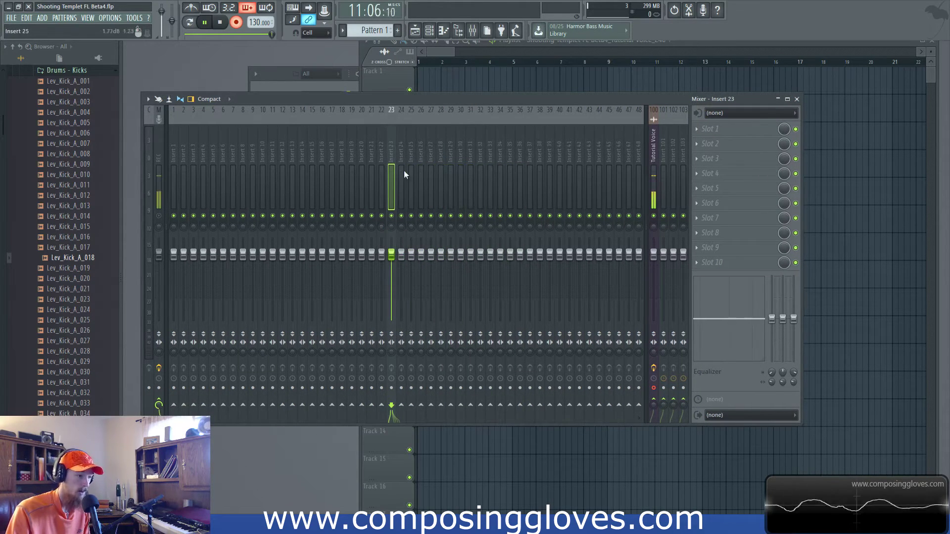
{"action": "left_click", "coordinate": [373, 187]}
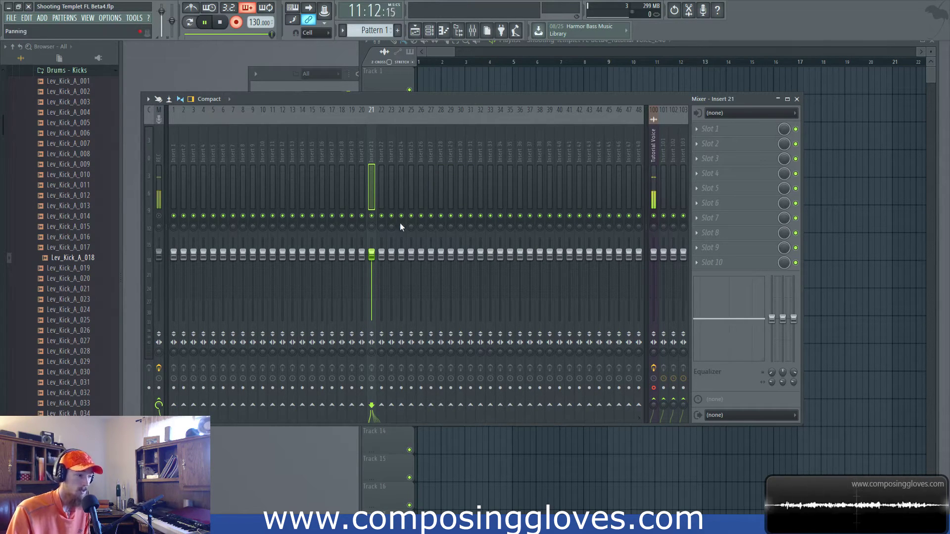
{"action": "left_click", "coordinate": [223, 187]}
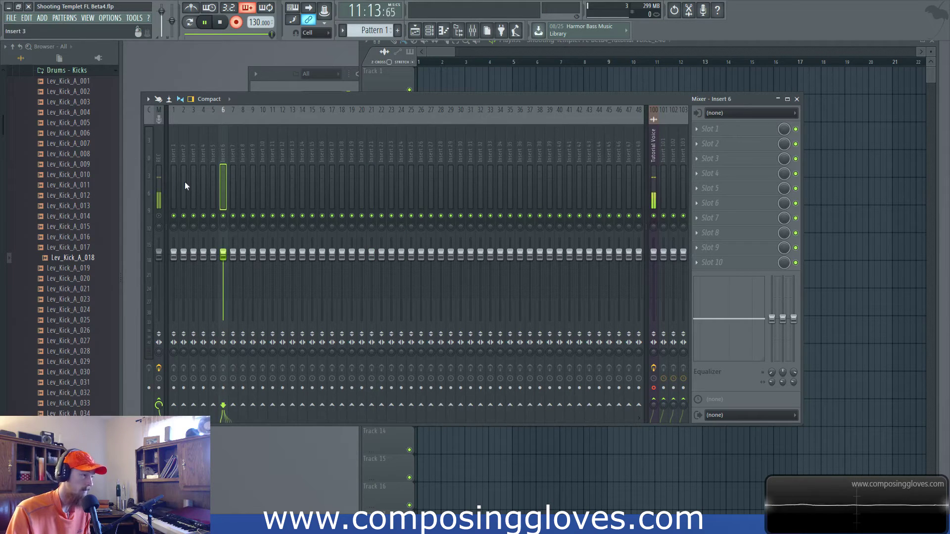
{"action": "left_click", "coordinate": [158, 187]}
{"action": "left_click", "coordinate": [462, 187]}
{"action": "left_click", "coordinate": [419, 196]}
{"action": "left_click", "coordinate": [411, 190]}
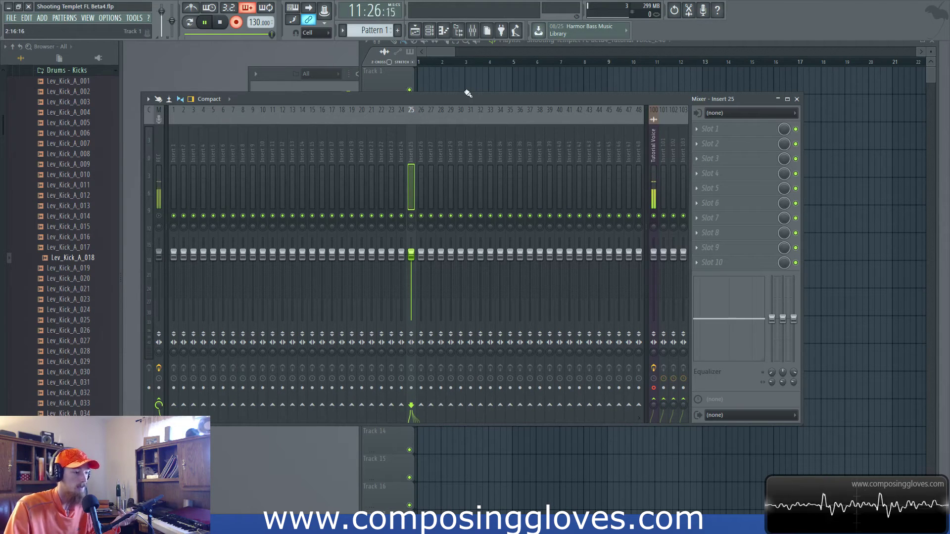
{"action": "left_click_drag", "start_coordinate": [468, 100], "coordinate": [468, 97]}
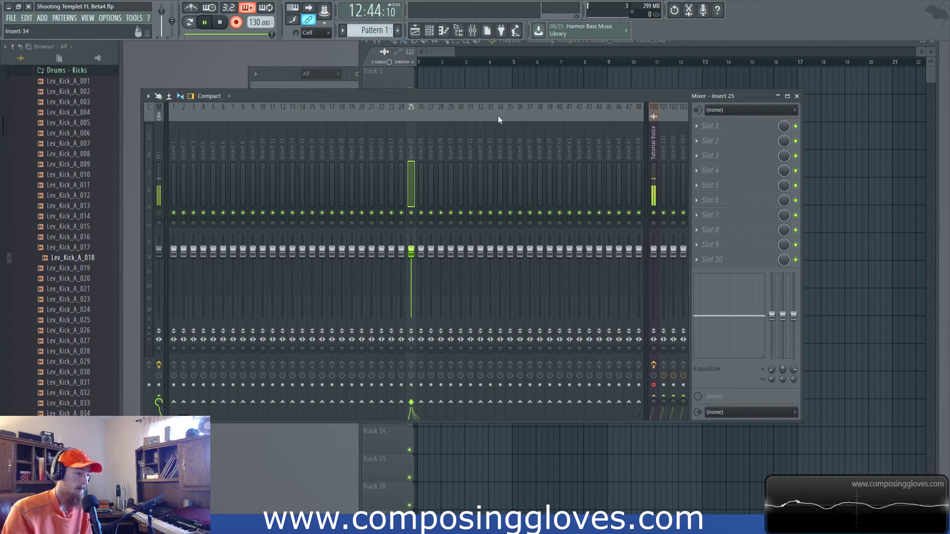
{"action": "left_click_drag", "start_coordinate": [501, 96], "coordinate": [488, 93]}
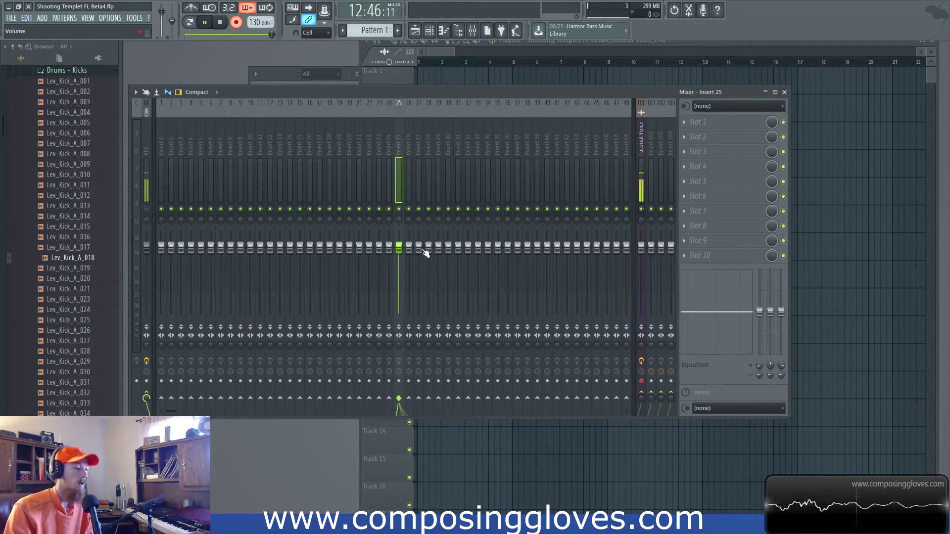
{"action": "left_click_drag", "start_coordinate": [399, 248], "coordinate": [399, 247]}
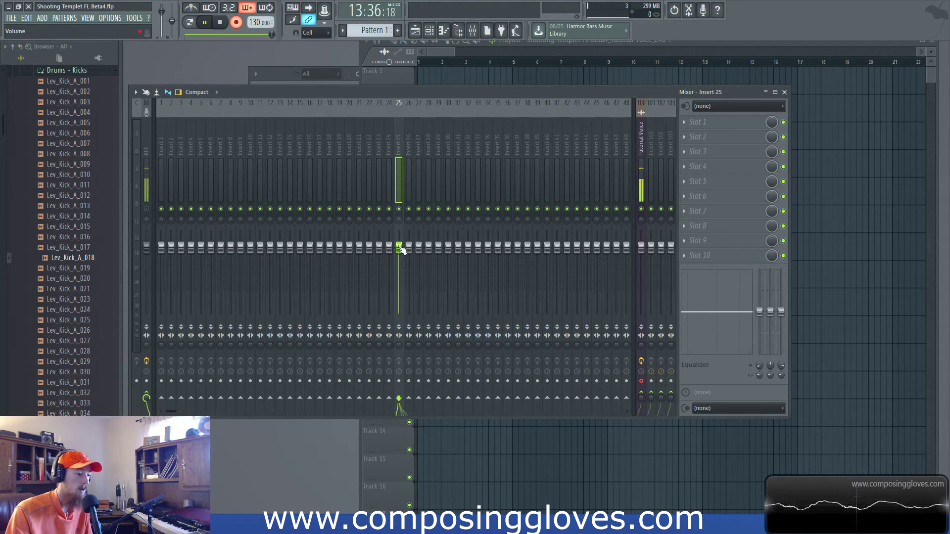
Lower Insert 25's fader well below 0 dB, then select Insert 26.
{"action": "left_click_drag", "start_coordinate": [400, 249], "coordinate": [398, 280]}
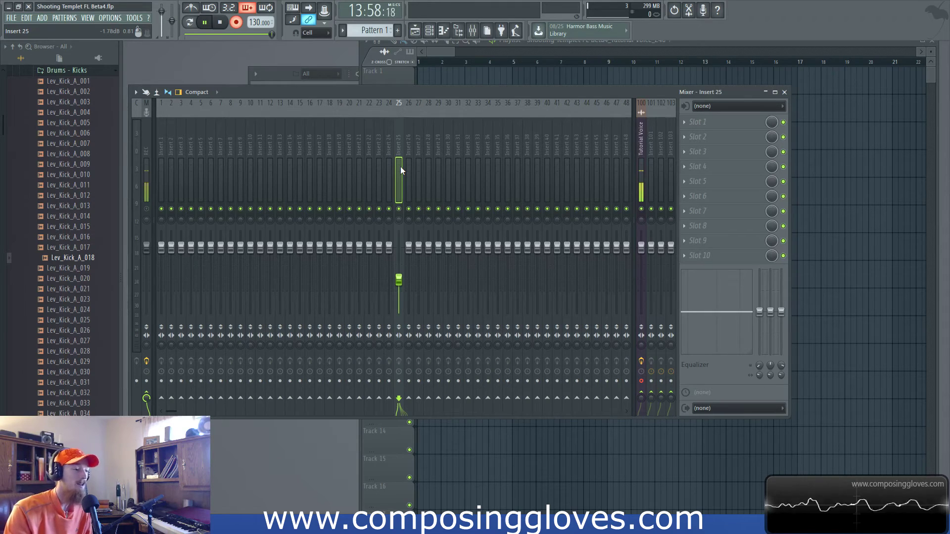
{"action": "left_click", "coordinate": [412, 176]}
Route Insert 25's output into Insert 36 and turn Insert 36 down to -14.1 dB.
{"action": "left_click", "coordinate": [399, 190]}
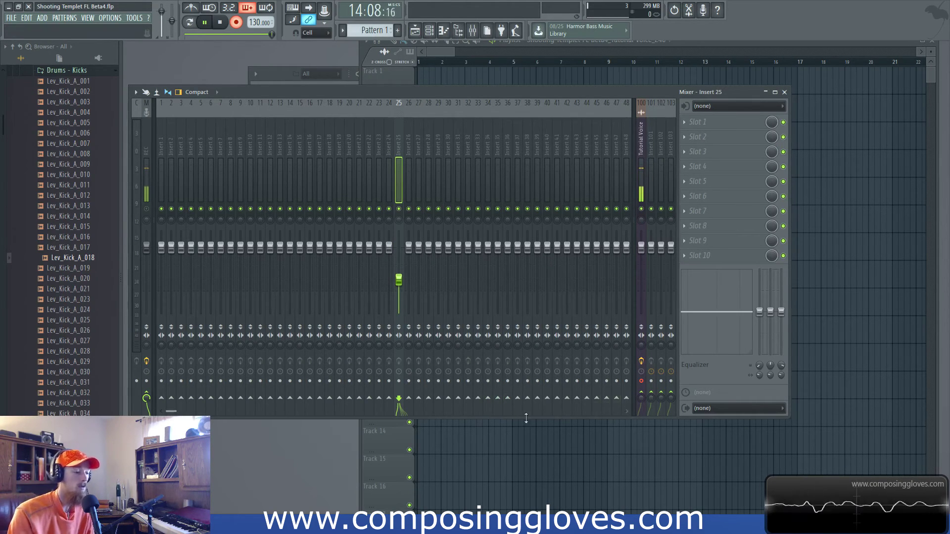
{"action": "left_click", "coordinate": [508, 397]}
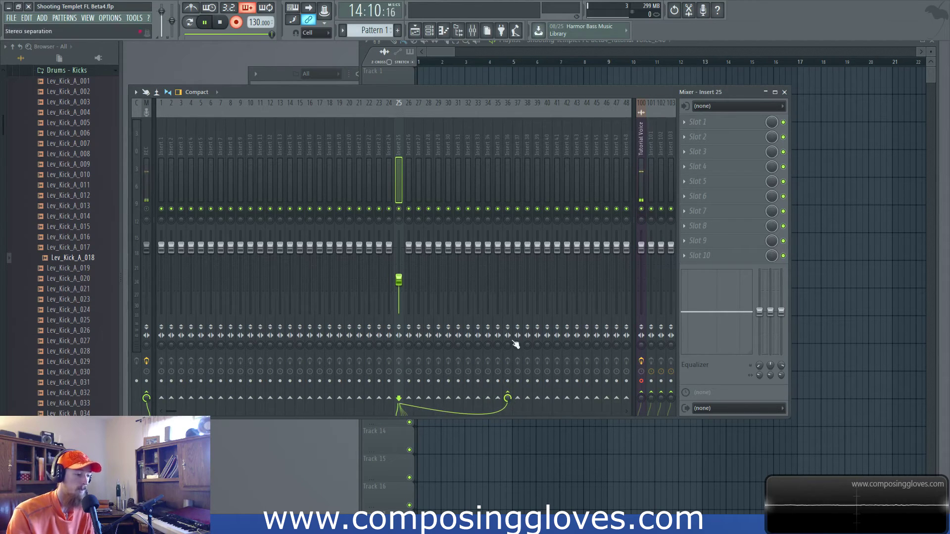
{"action": "left_click_drag", "start_coordinate": [510, 247], "coordinate": [510, 288]}
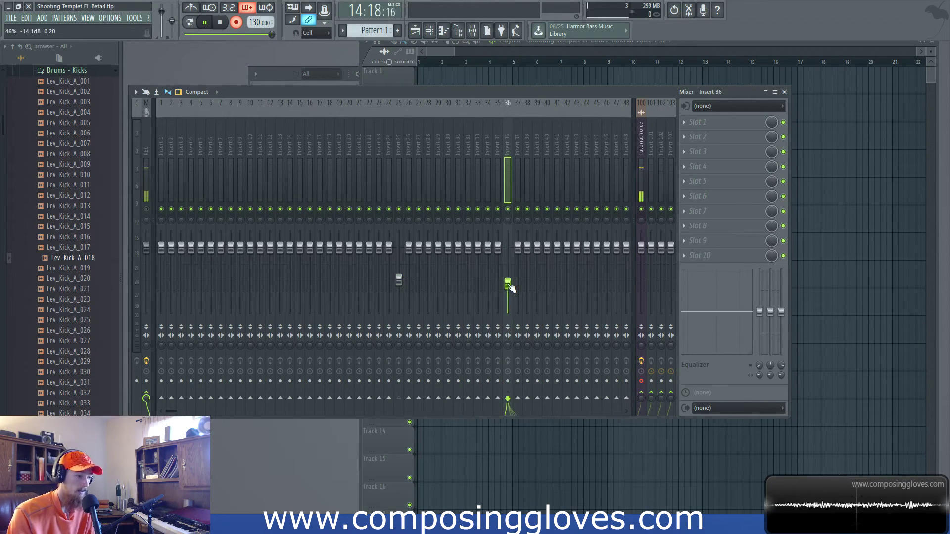
Switch between Insert 25 and Insert 36 to compare their lowered levels and the 25→36 routing.
{"action": "left_click", "coordinate": [399, 114]}
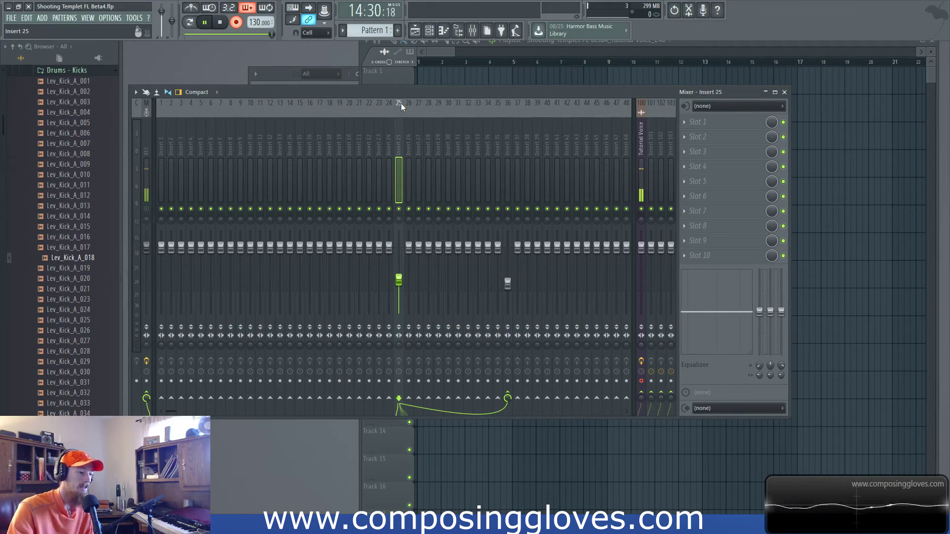
{"action": "left_click", "coordinate": [509, 283]}
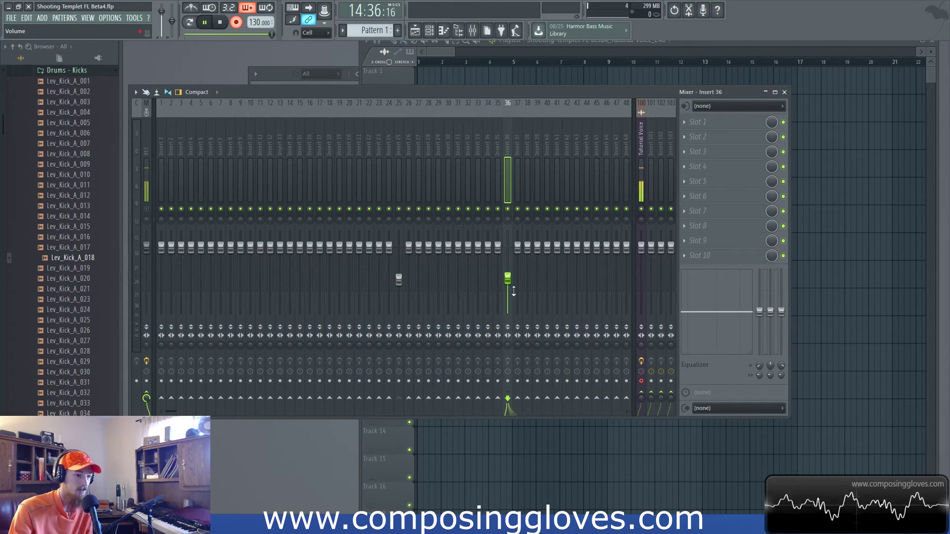
{"action": "left_click", "coordinate": [399, 280]}
Reset Insert 25's volume fader to 0.0 dB.
{"action": "left_click", "coordinate": [400, 280], "text": "alt"}
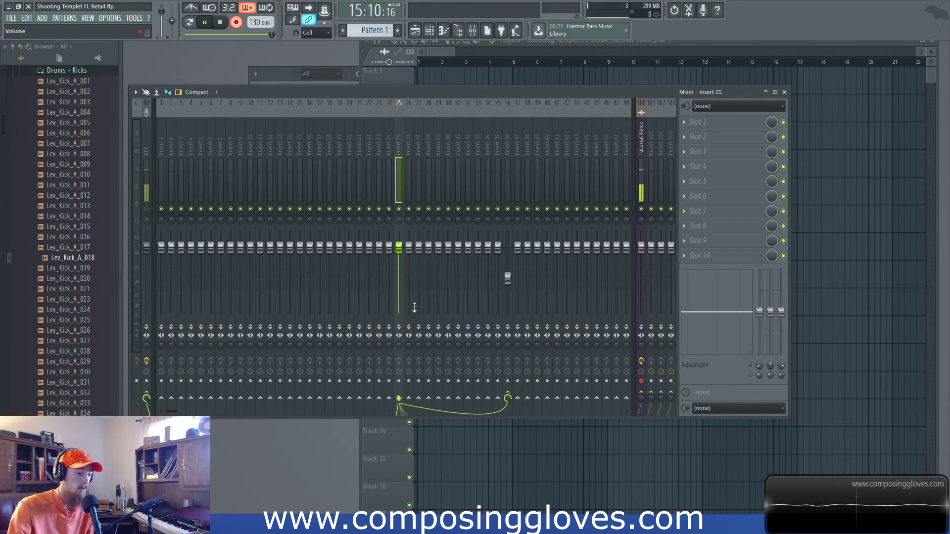
Raise Insert 36's fader back to 0.0 dB.
{"action": "left_click_drag", "start_coordinate": [509, 279], "coordinate": [514, 255]}
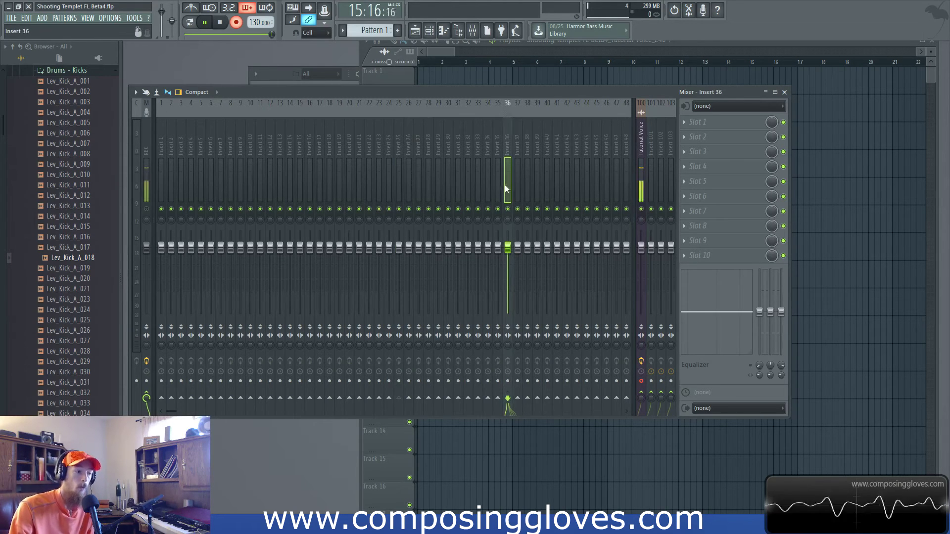
{"action": "left_click", "coordinate": [390, 176]}
{"action": "left_click", "coordinate": [504, 171]}
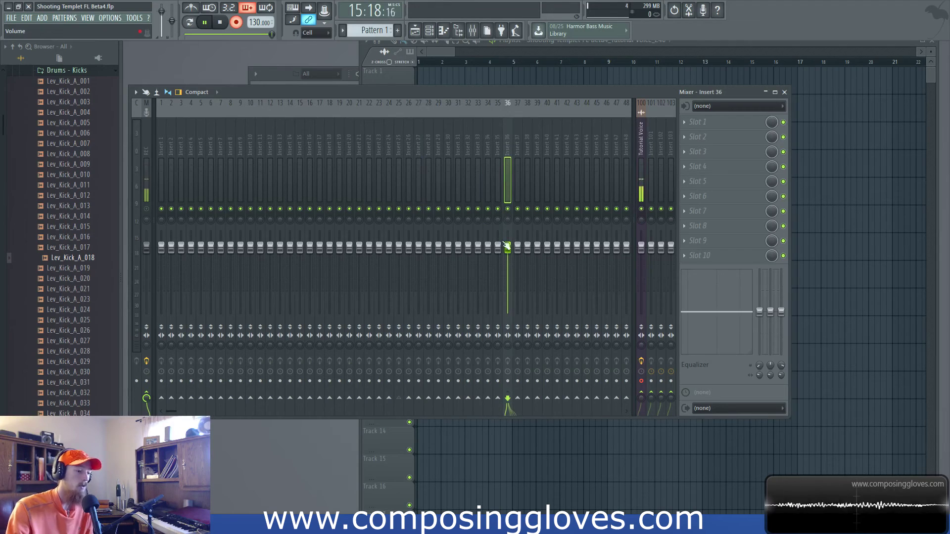
Pull down the faders of Inserts 26–32, then return each to its default 0.0 dB.
{"action": "mouse_move", "coordinate": [470, 249]}
{"action": "left_mouse_down"}
{"action": "mouse_move", "coordinate": [470, 267]}
{"action": "mouse_move", "coordinate": [428, 257]}
{"action": "mouse_move", "coordinate": [461, 254]}
{"action": "left_mouse_up"}
{"action": "left_click", "coordinate": [409, 248]}
{"action": "left_click", "coordinate": [419, 247]}
{"action": "left_click", "coordinate": [439, 247]}
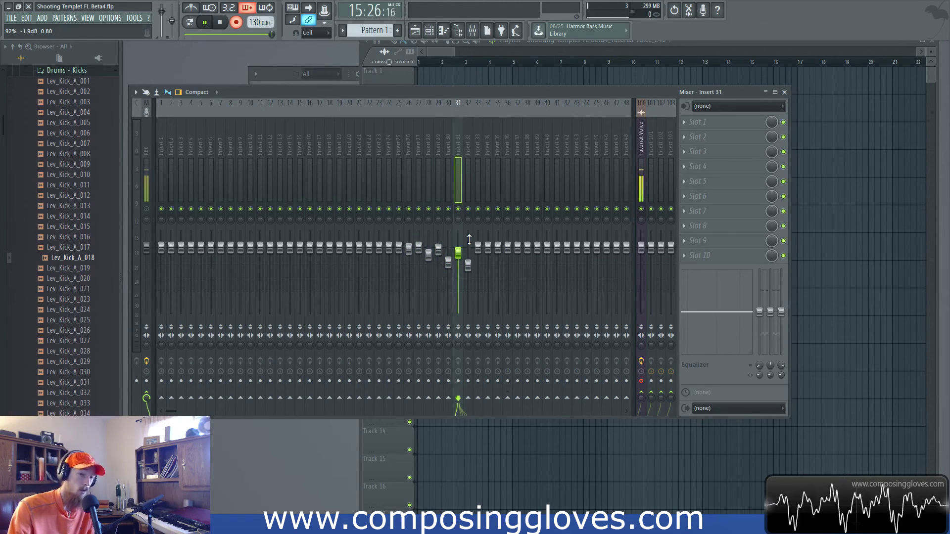
{"action": "mouse_move", "coordinate": [471, 265]}
{"action": "left_mouse_down"}
{"action": "mouse_move", "coordinate": [470, 247]}
{"action": "mouse_move", "coordinate": [459, 247]}
{"action": "left_mouse_up"}
{"action": "mouse_move", "coordinate": [448, 263]}
{"action": "left_mouse_down"}
{"action": "mouse_move", "coordinate": [448, 247]}
{"action": "mouse_move", "coordinate": [408, 247]}
{"action": "left_mouse_up"}
{"action": "left_click", "coordinate": [439, 254]}
{"action": "left_click", "coordinate": [419, 247]}
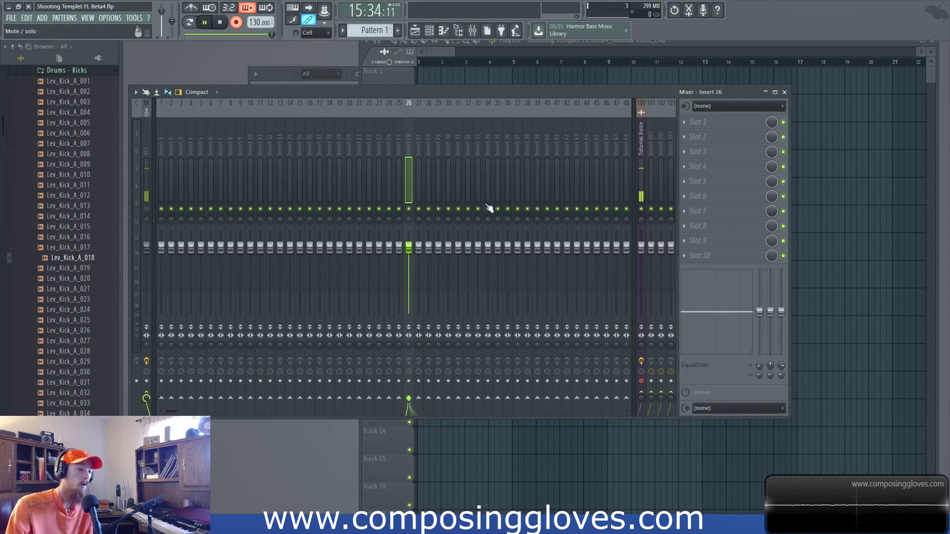
{"action": "left_click_drag", "start_coordinate": [488, 88], "coordinate": [485, 95]}
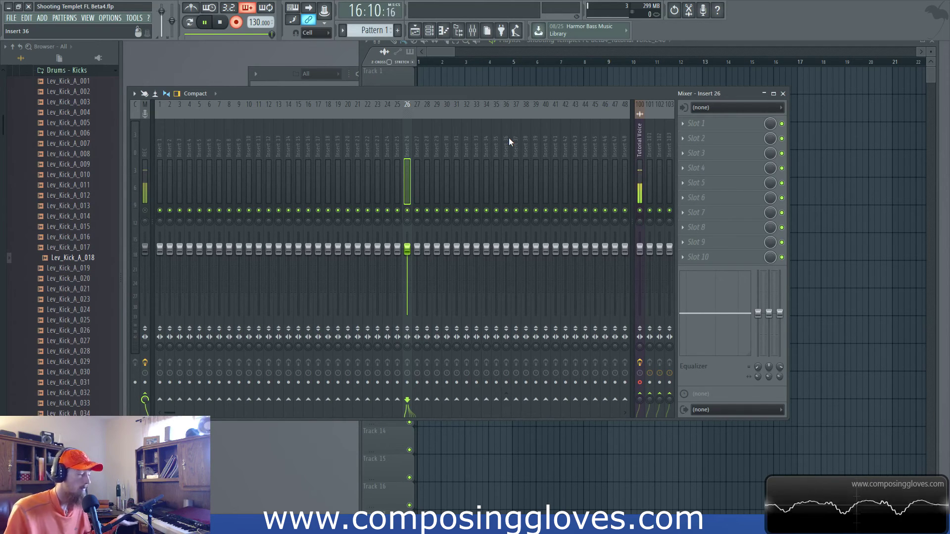
Shift the mixer window to the right, with every insert fader still at 0.0 dB.
{"action": "left_click_drag", "start_coordinate": [434, 94], "coordinate": [474, 97]}
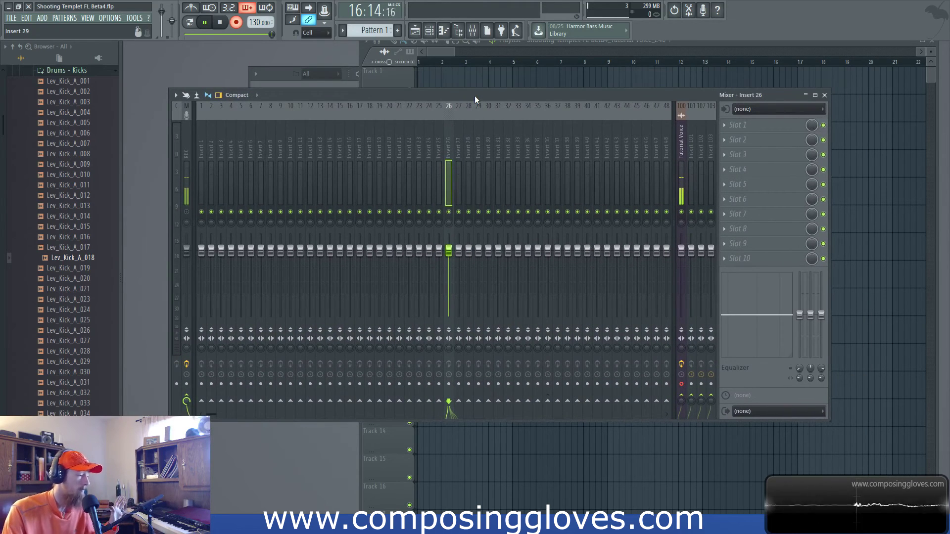